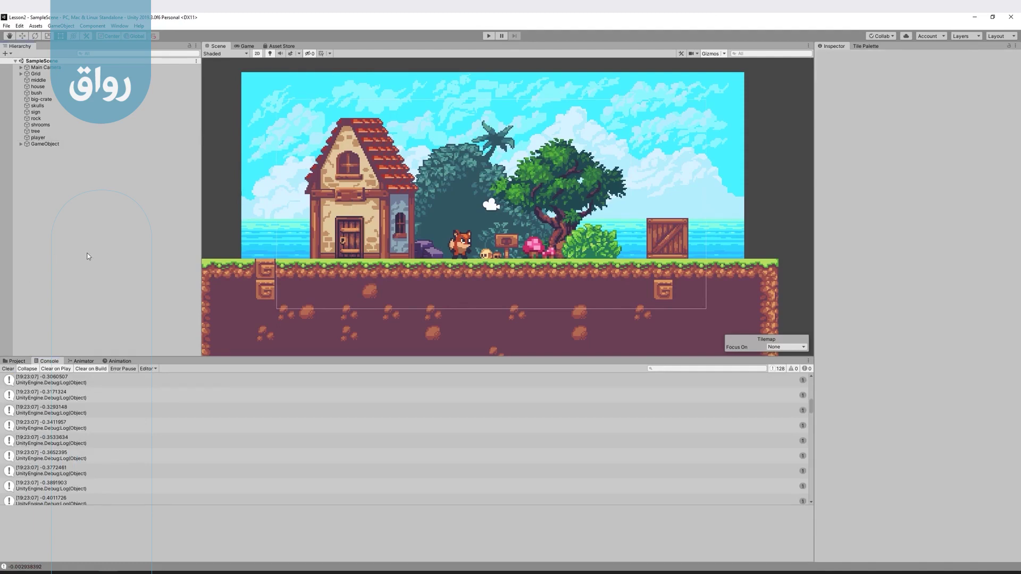
Find the tileset_1 grass tile sprite in the Environment tileset of the Project assets.
left_click(19, 361)
left_click(33, 439)
left_click(40, 447)
left_click(212, 400)
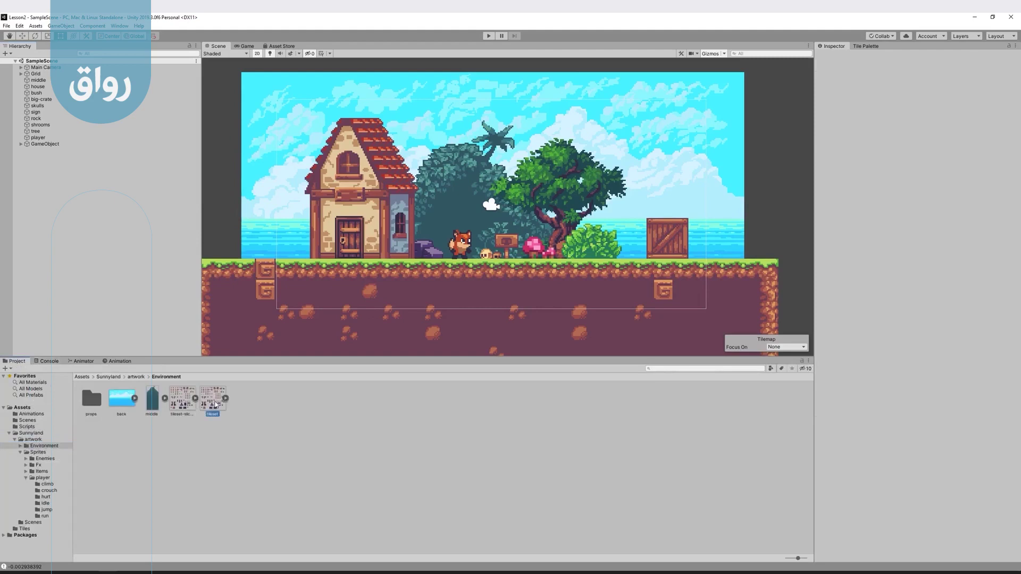
left_click(226, 399)
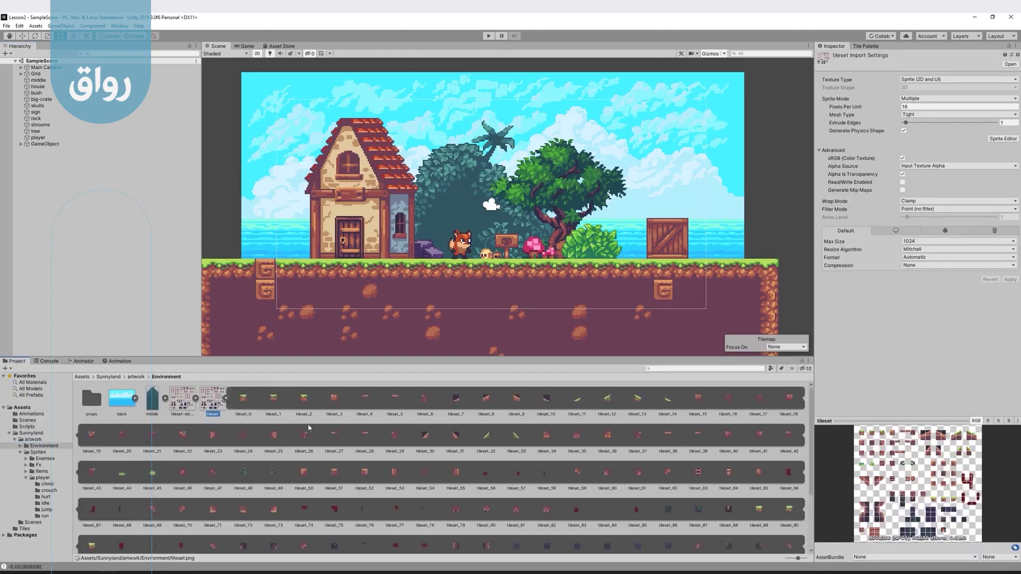
left_click(273, 417)
Drag tileset_1 into the scene near the tree, positioned above the fox.
left_click_drag(295, 394, 446, 165)
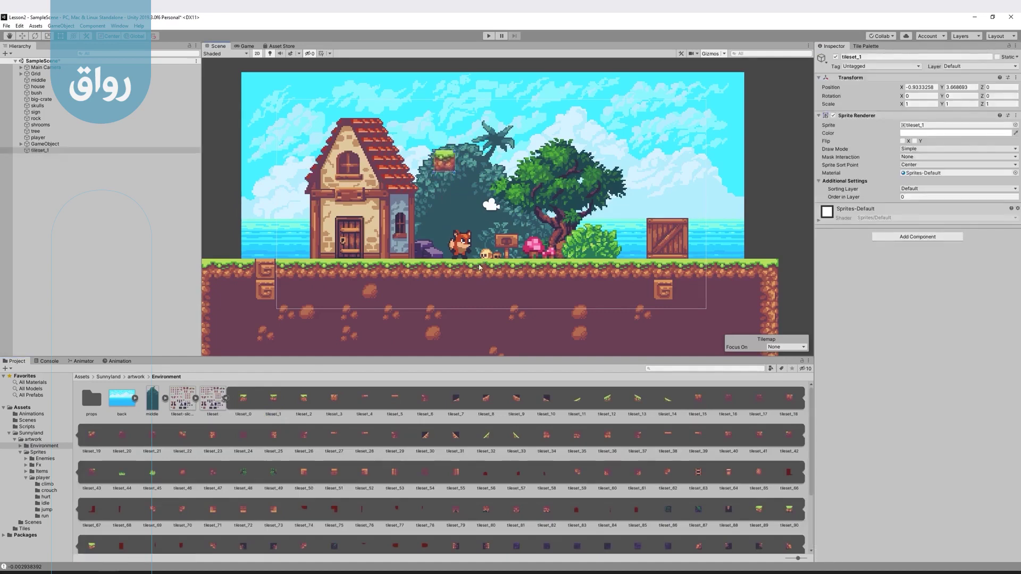
left_click_drag(453, 166, 461, 172)
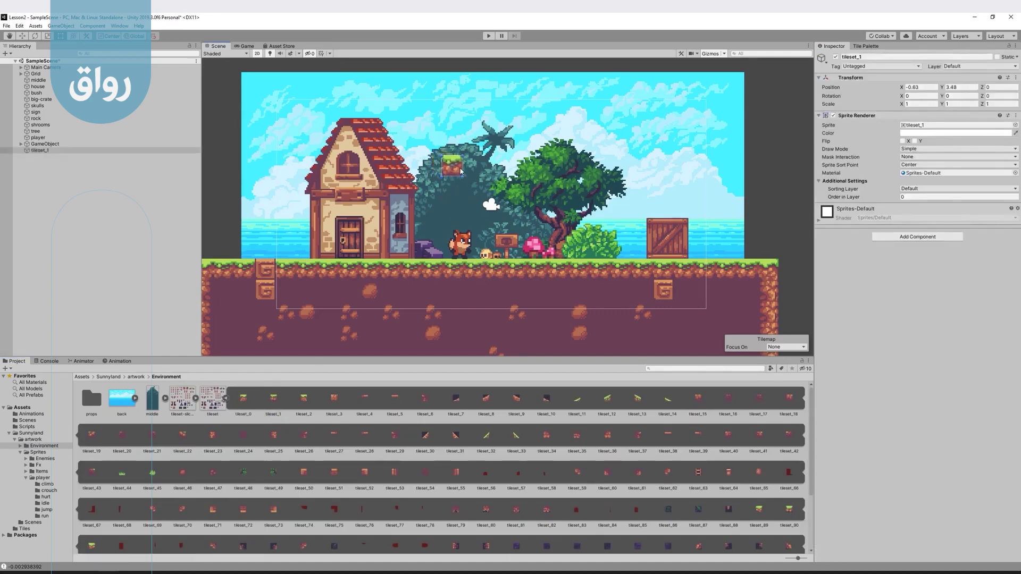
left_click(43, 505)
Place a player-idle-1 fox in the sky above the grass tile, at about X -0.51, Y 6.07.
mouse_move(91, 399)
left_mouse_down()
mouse_move(461, 119)
mouse_move(452, 113)
left_mouse_up()
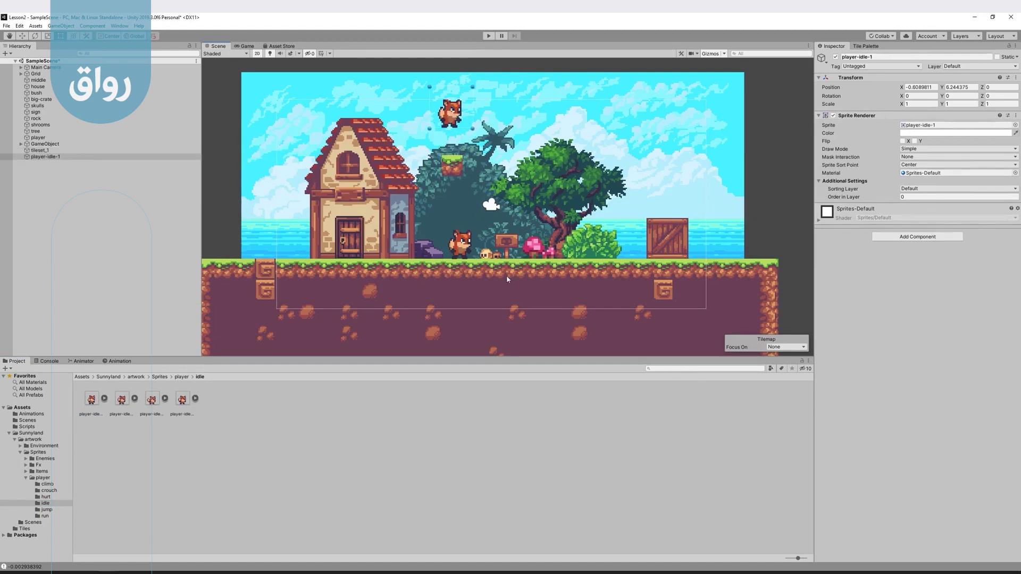
left_click_drag(457, 122, 460, 126)
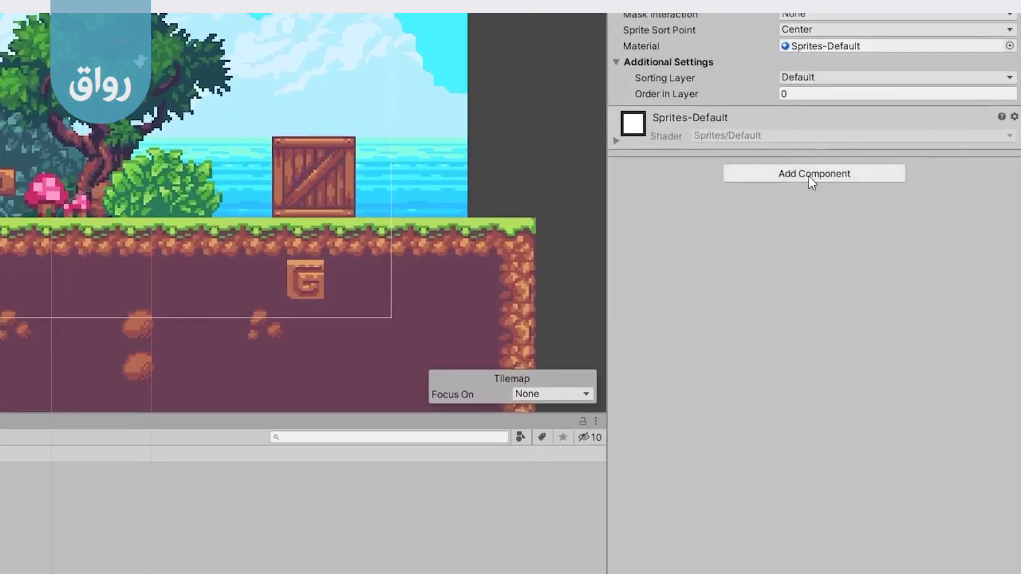
Search the floating fox's Add Component list for 'rig' and highlight Rigidbody 2D.
left_click(809, 177)
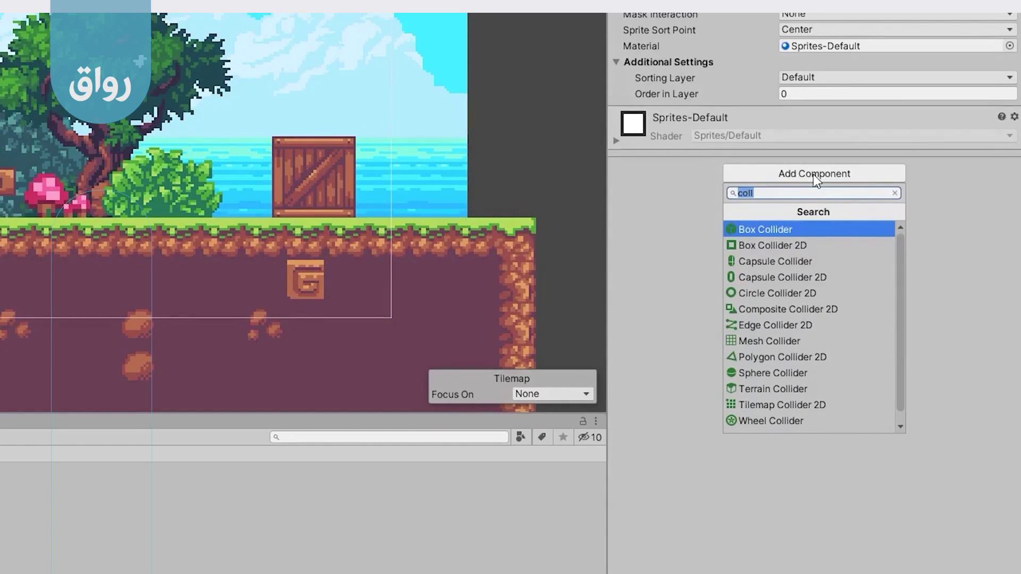
type("re")
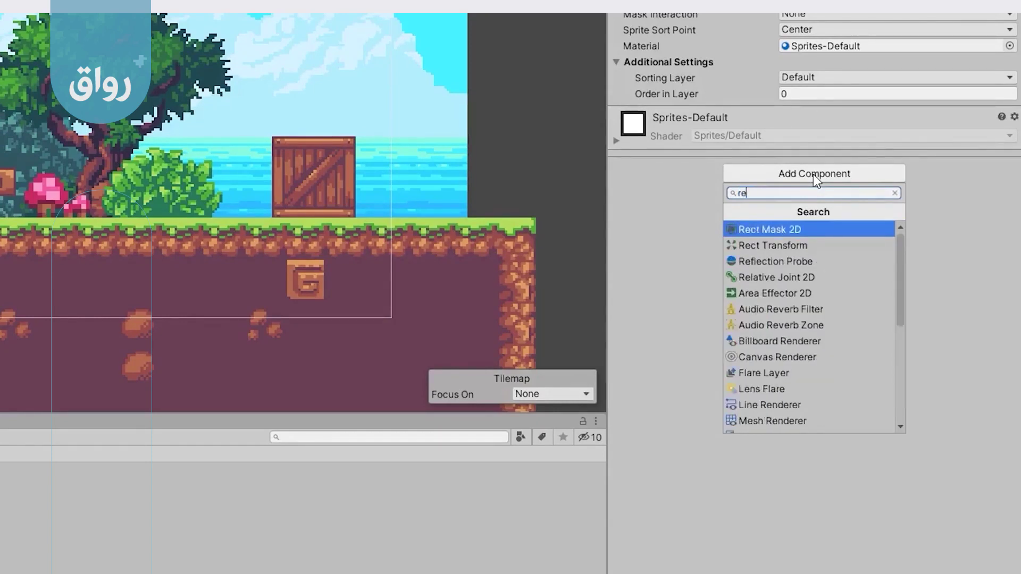
type("gi")
key("BackSpace")
key("BackSpace")
key("BackSpace")
key("BackSpace")
type("rig")
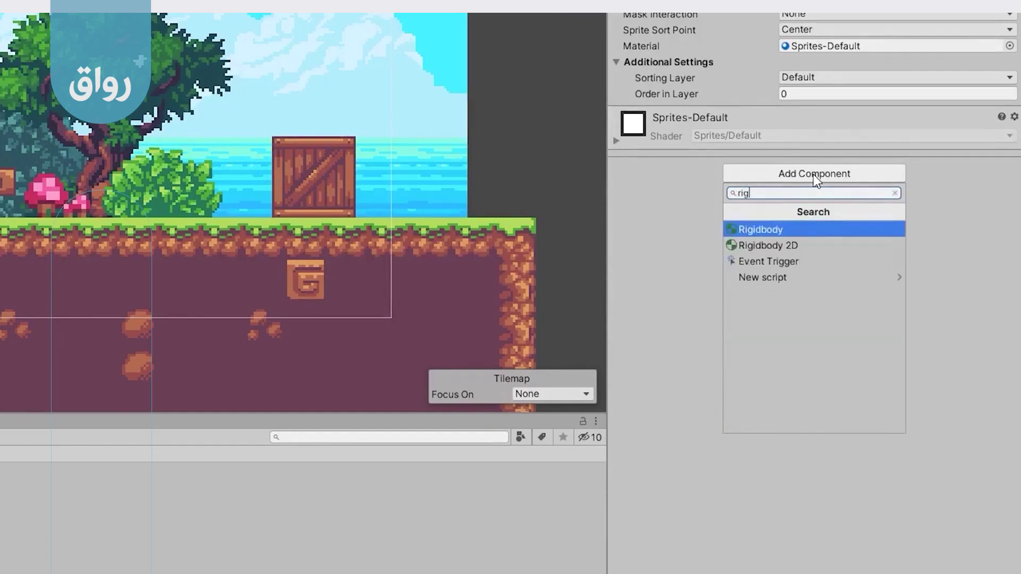
key("Down")
key("Up")
key("Down")
key("Up")
key("Down")
key("Up")
key("Down")
key("Up")
key("Down")
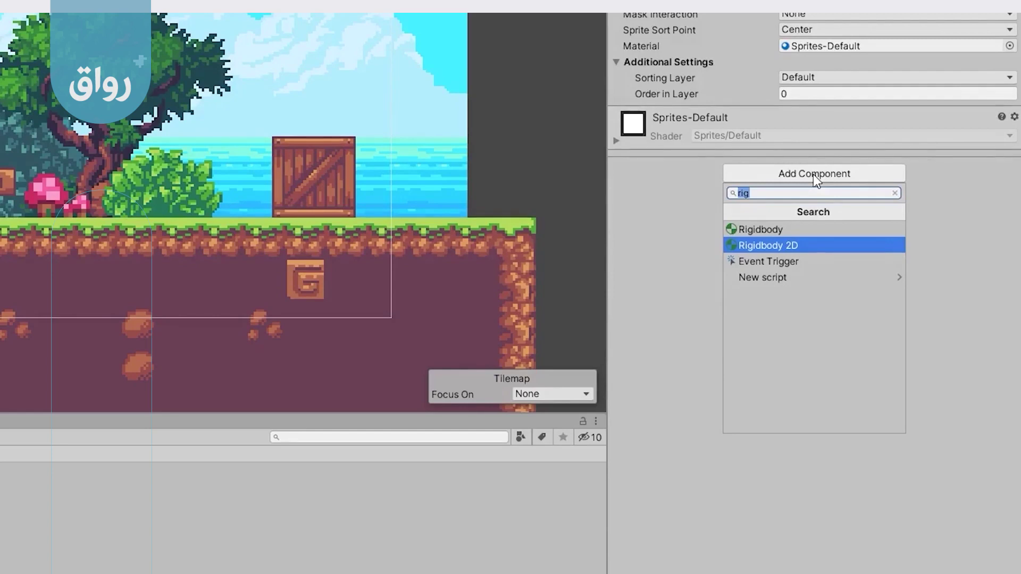
Attach a Rigidbody 2D to the floating fox, keeping Dynamic body type and Gravity Scale 1.
left_click(781, 248)
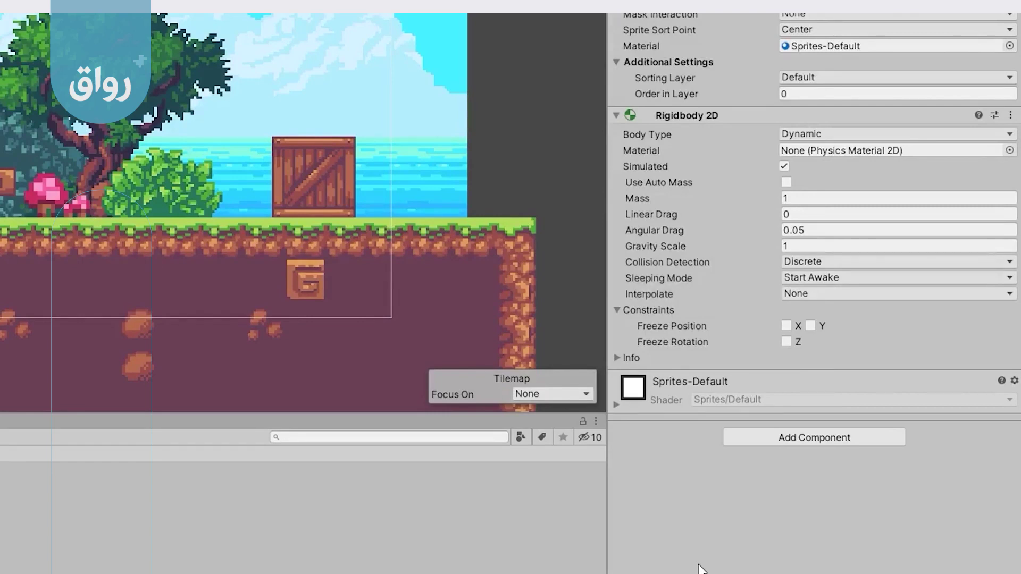
left_click(793, 246)
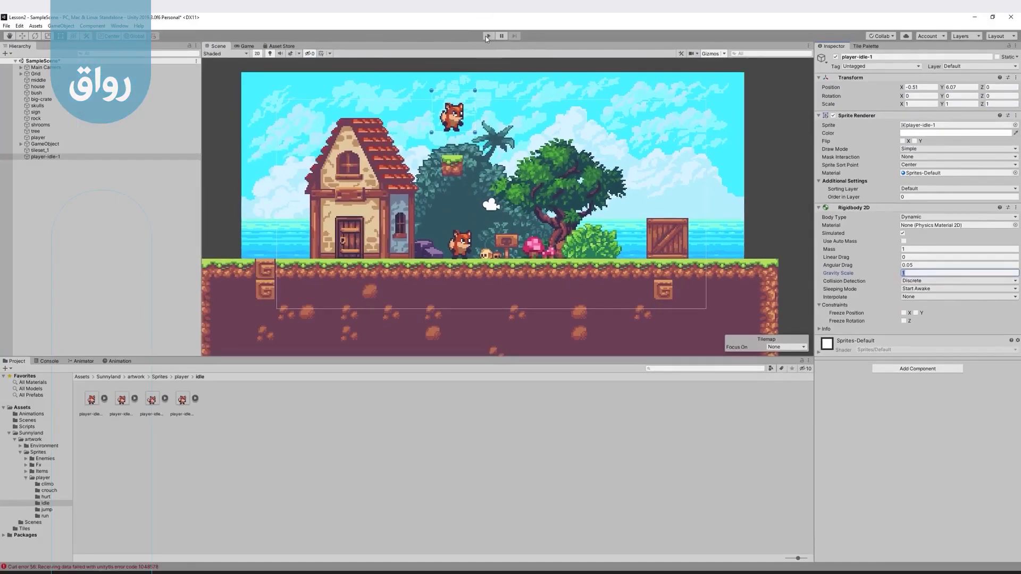
left_click(487, 36)
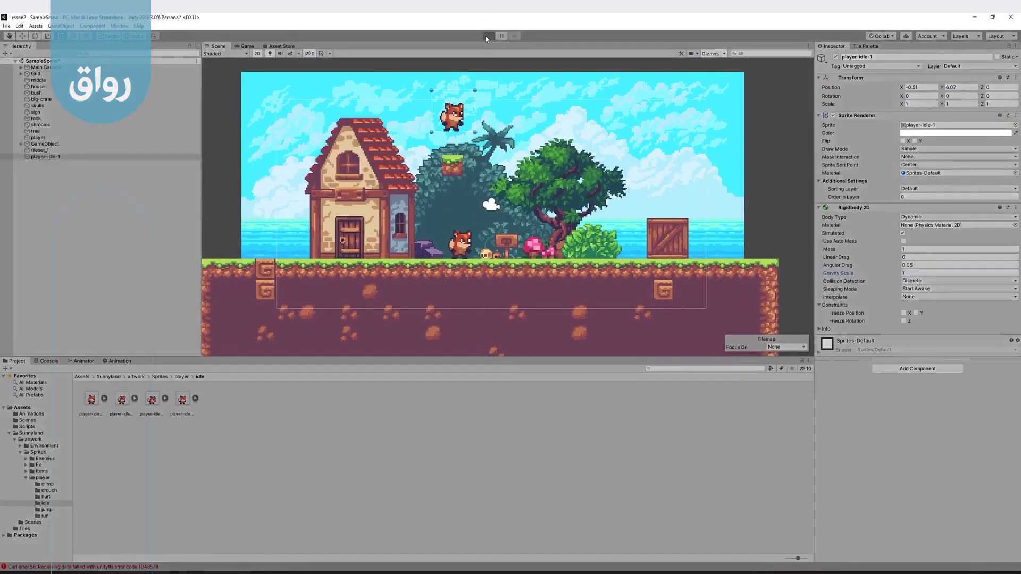
left_click(487, 36)
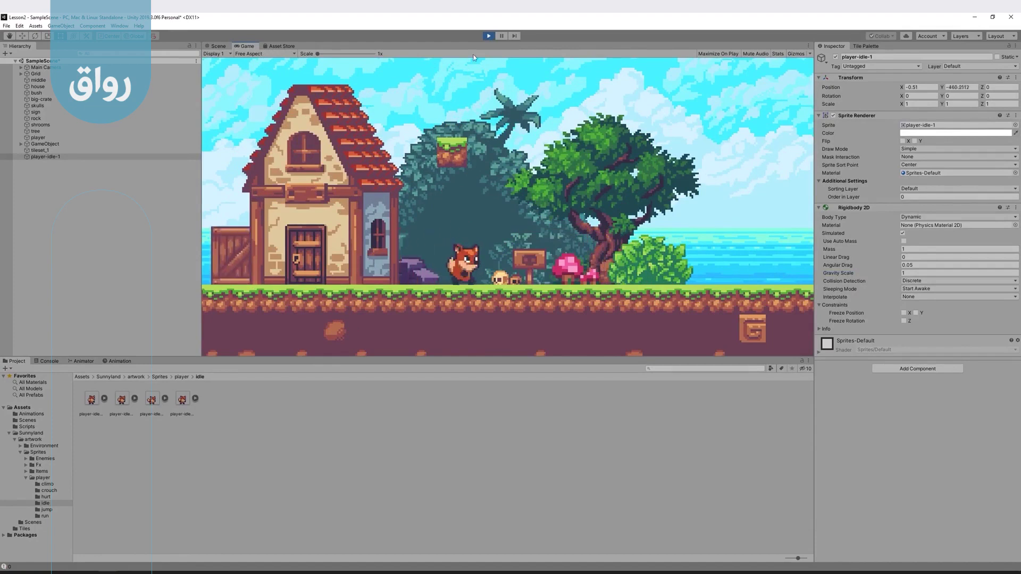
key("ctrl+p")
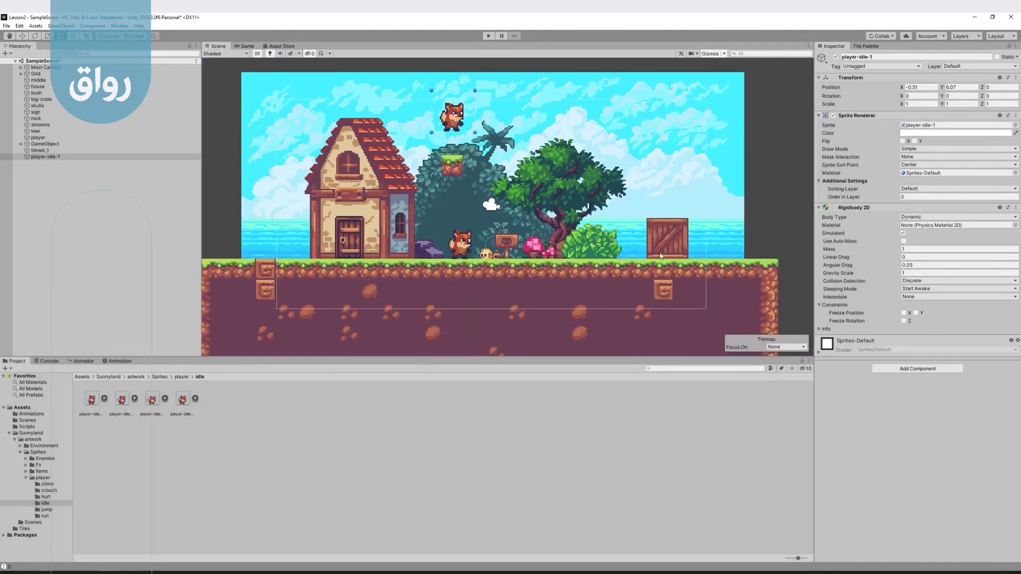
Set the fox's Order in Layer to 50 and keep it floating in the sky above the tile.
left_click(914, 198)
mouse_move(467, 113)
left_mouse_down()
mouse_move(446, 289)
mouse_move(449, 129)
left_mouse_up()
left_click(914, 197)
type("50")
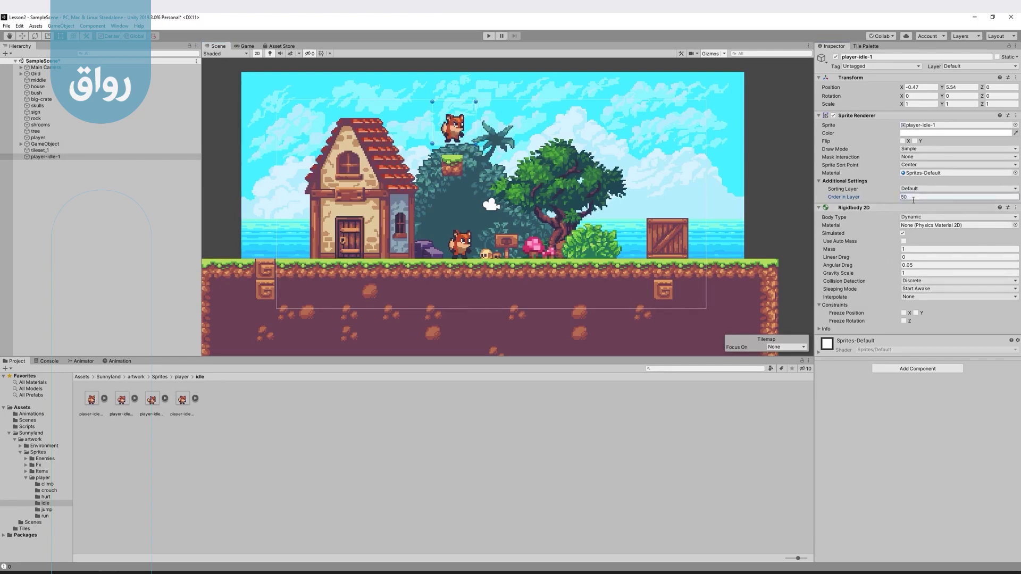
left_click_drag(449, 135, 444, 139)
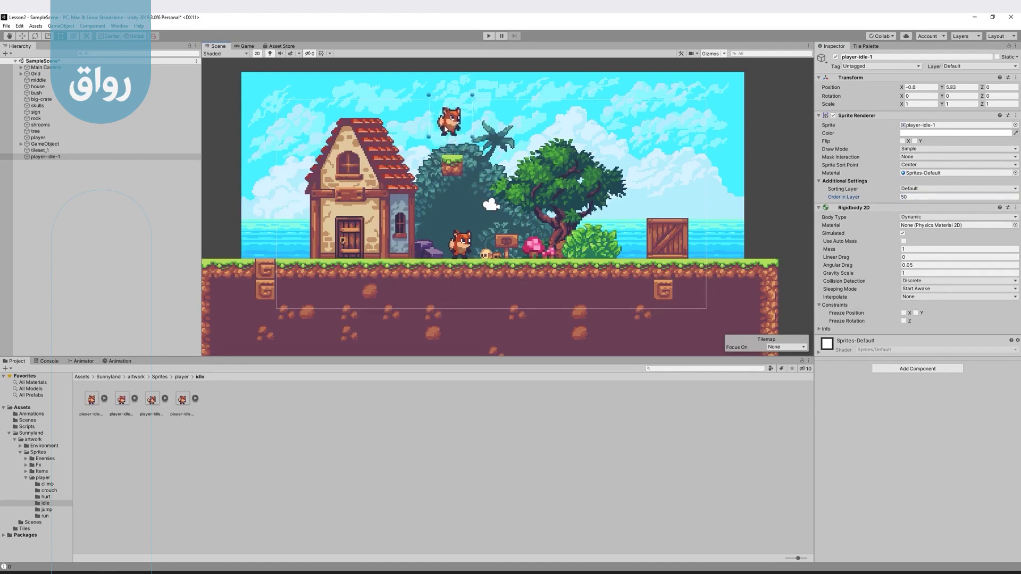
left_click_drag(444, 139, 446, 116)
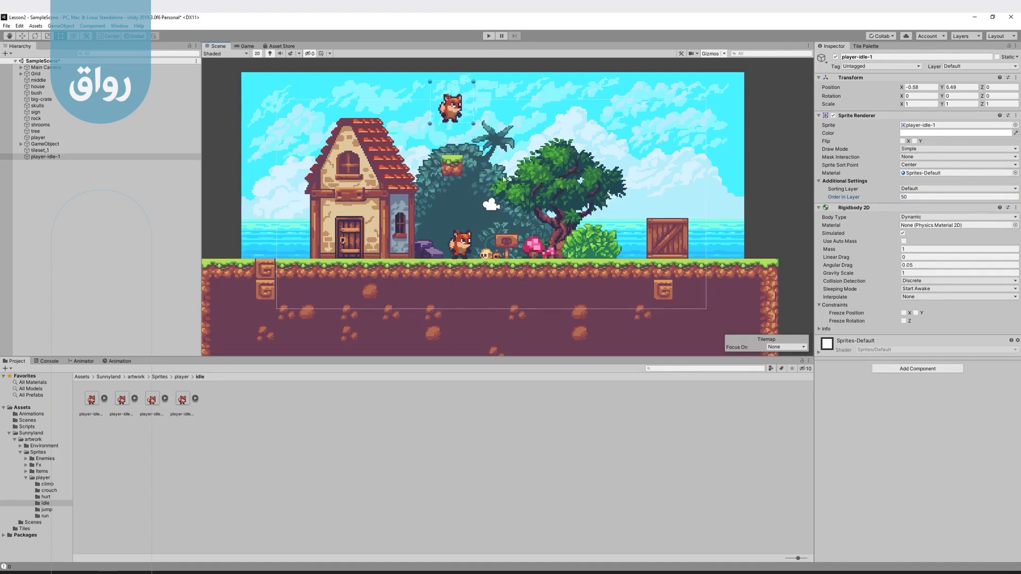
left_click(452, 168)
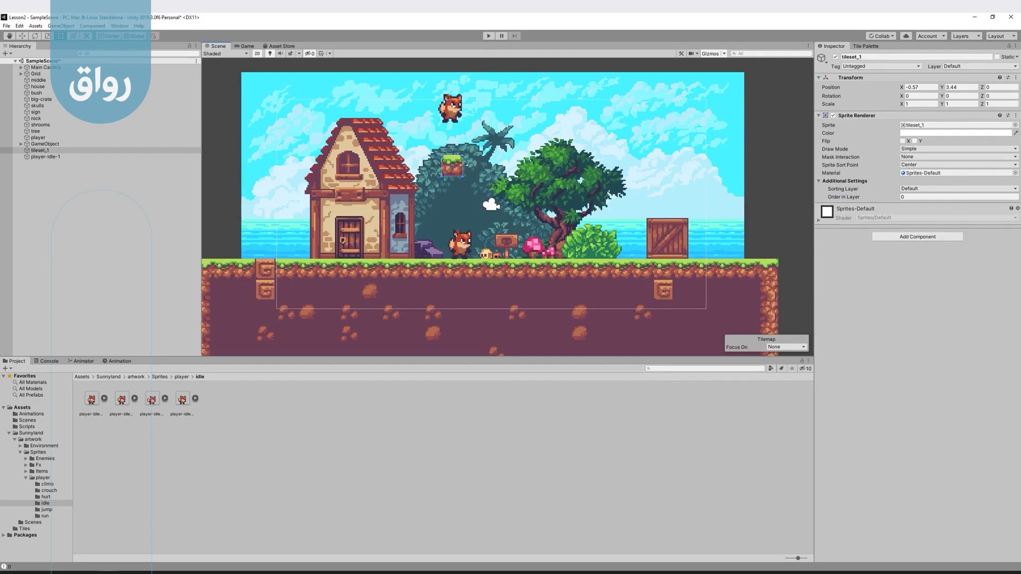
Add a Dynamic Rigidbody 2D to tileset_1 and play-test, watching the tile fall.
left_click(900, 240)
type("rig")
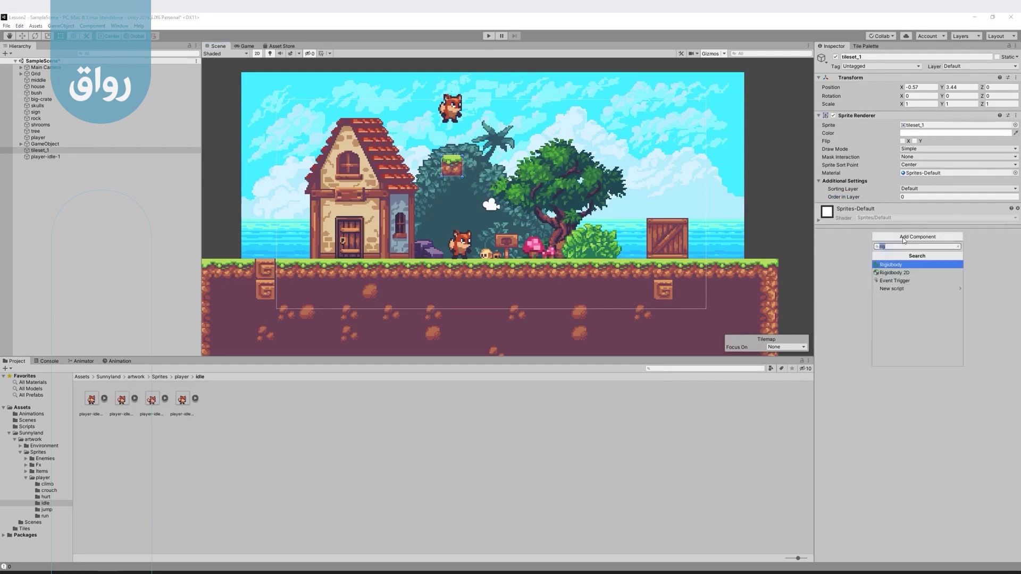
left_click(891, 272)
left_click(488, 35)
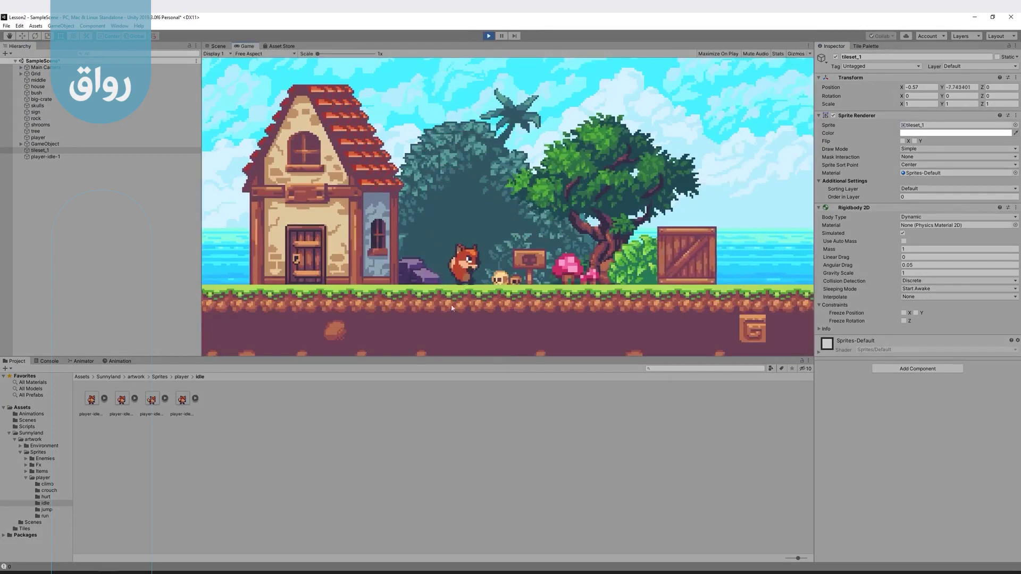
left_click(489, 37)
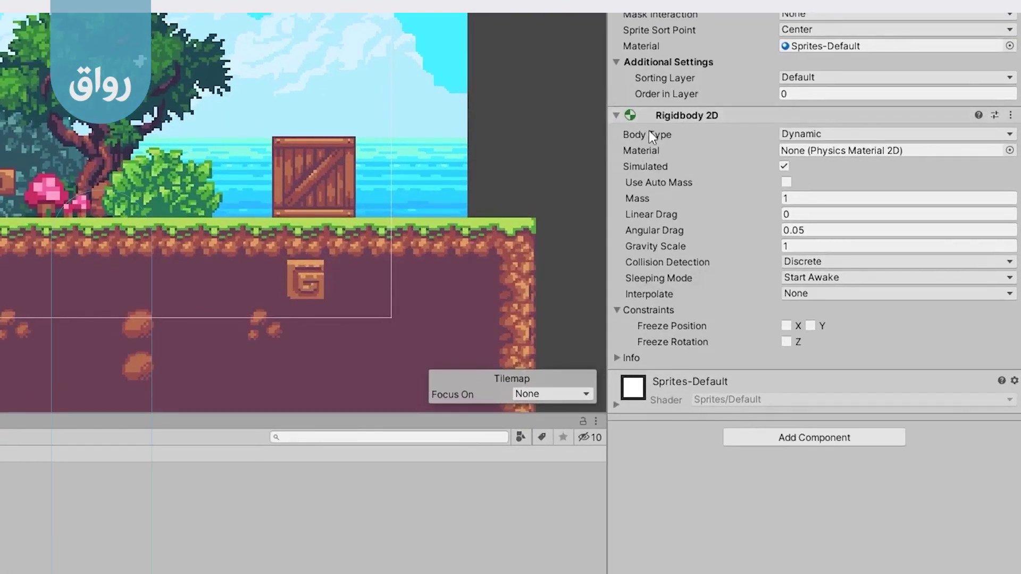
Change the grass tile's Rigidbody 2D body type to Static.
mouse_move(670, 136)
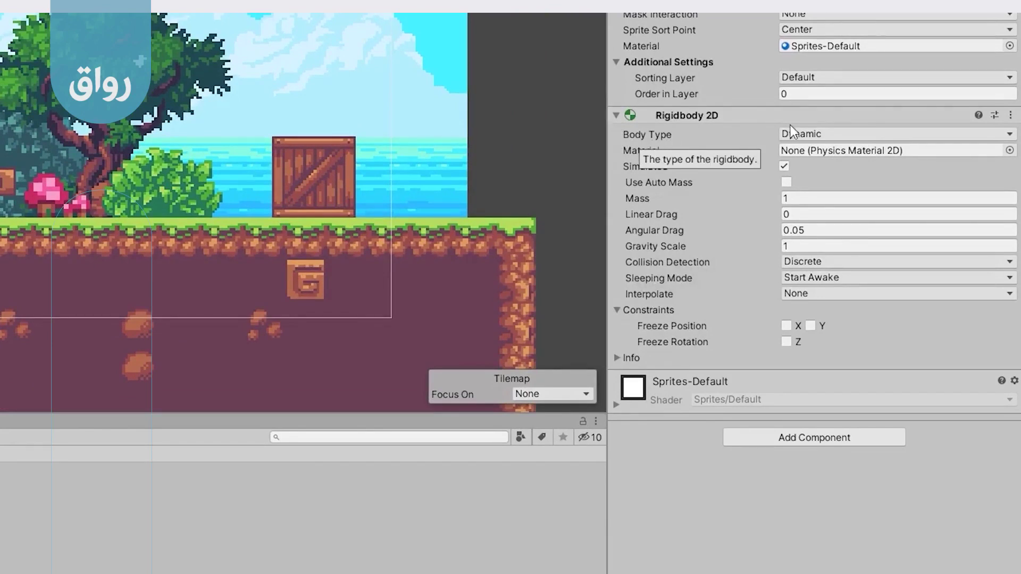
left_click(804, 133)
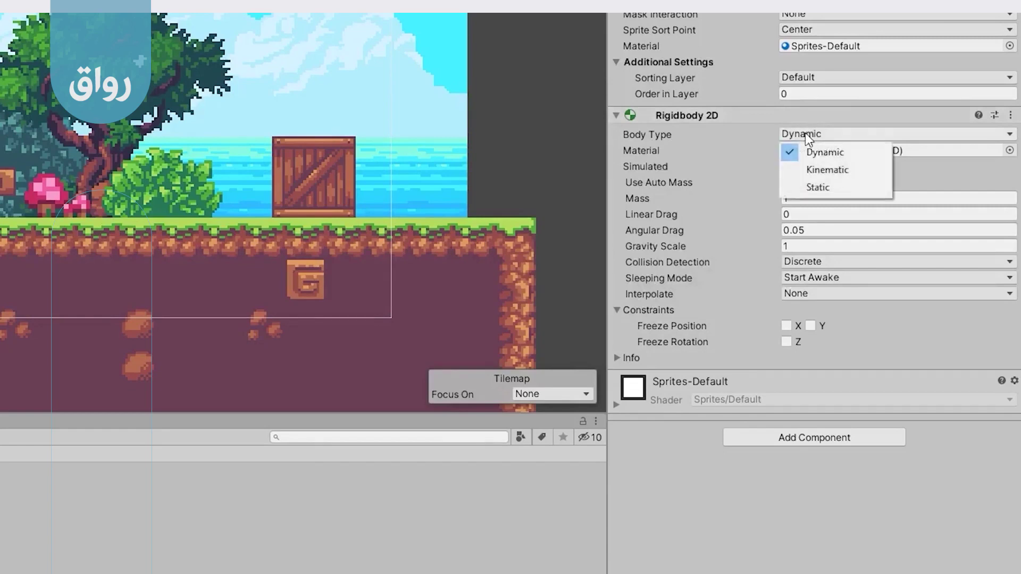
left_click(807, 185)
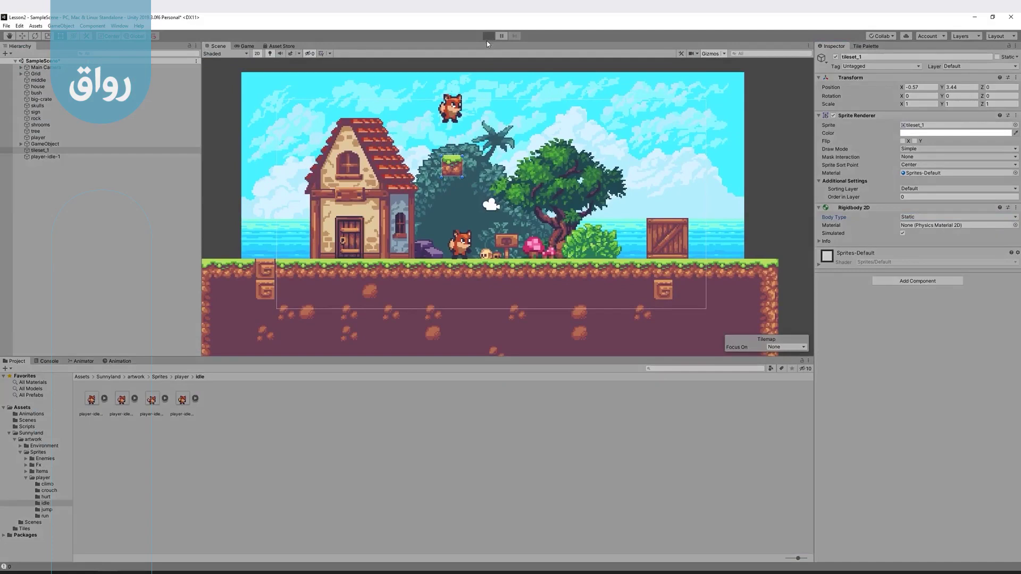
Play-test the scene twice to confirm the static tile stays put, then return to editing.
left_click(486, 39)
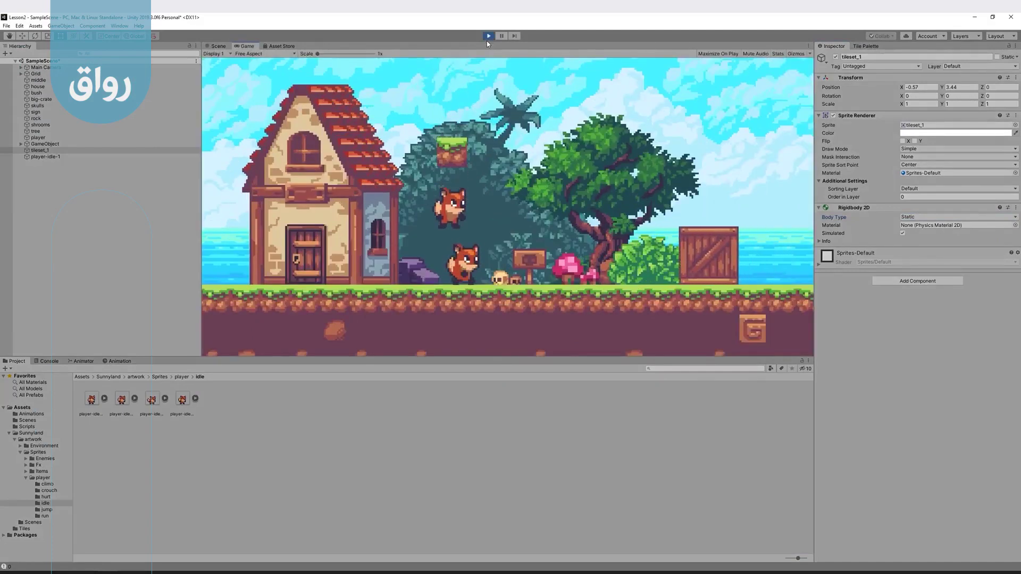
left_click(488, 39)
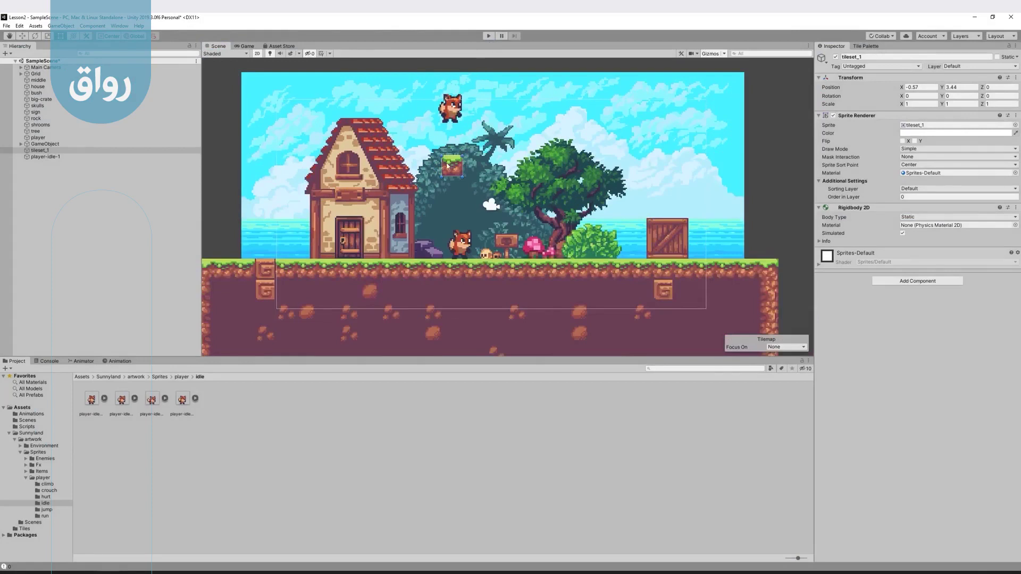
left_click(488, 39)
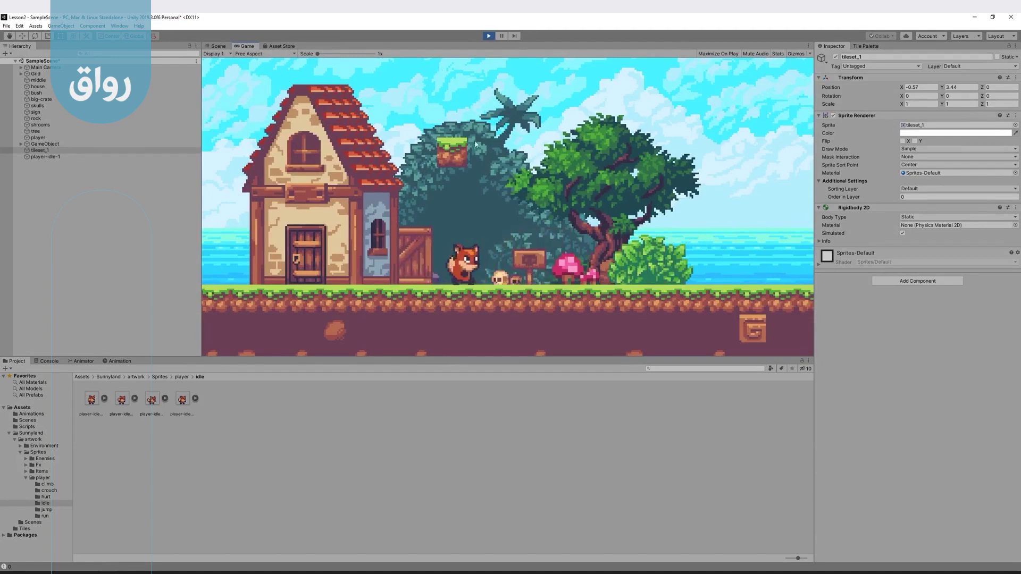
left_click(489, 36)
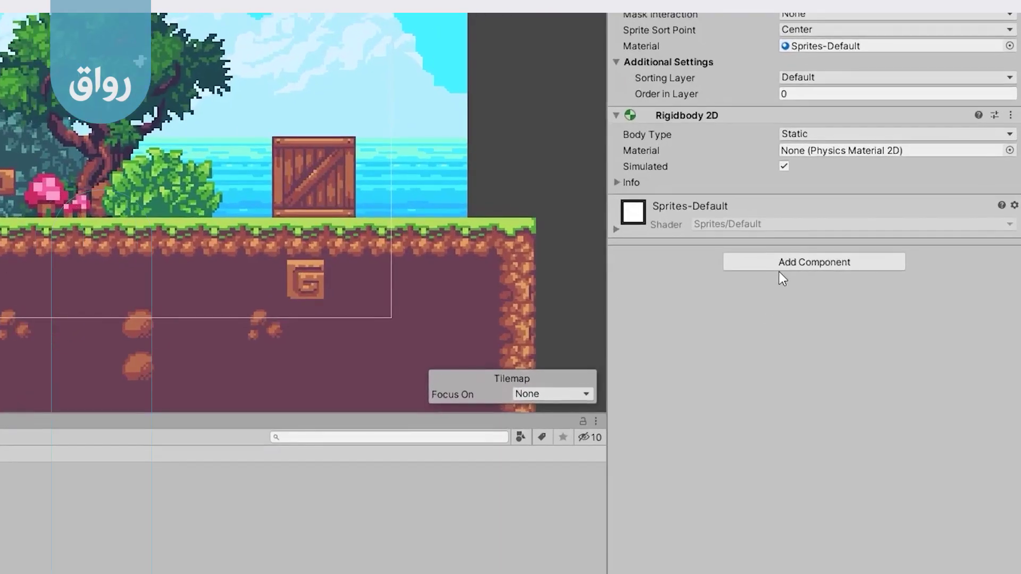
Add a Box Collider 2D (size 1 by 1, zero offset) to the grass tile via a 'col' search.
left_click(901, 282)
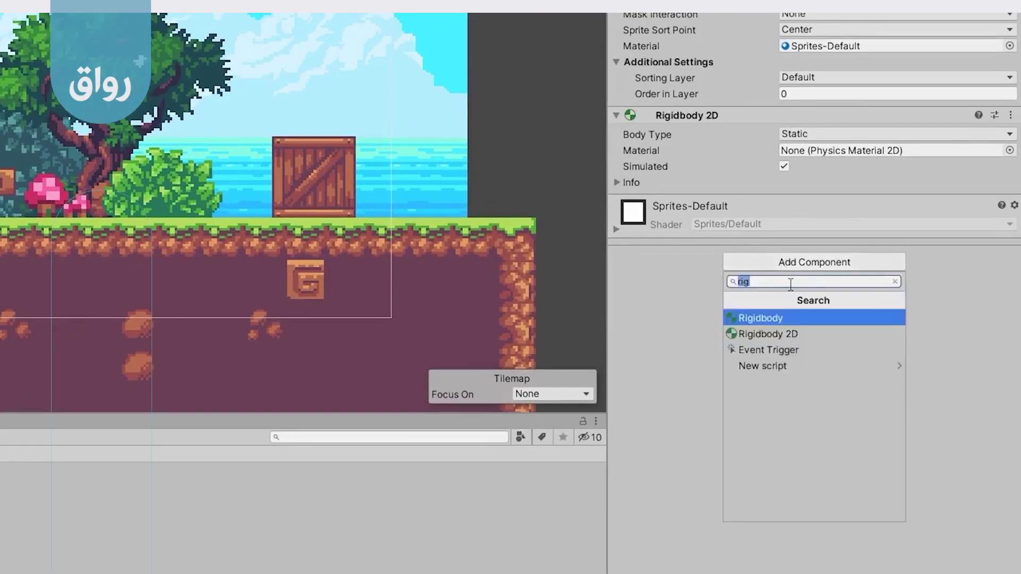
type("col")
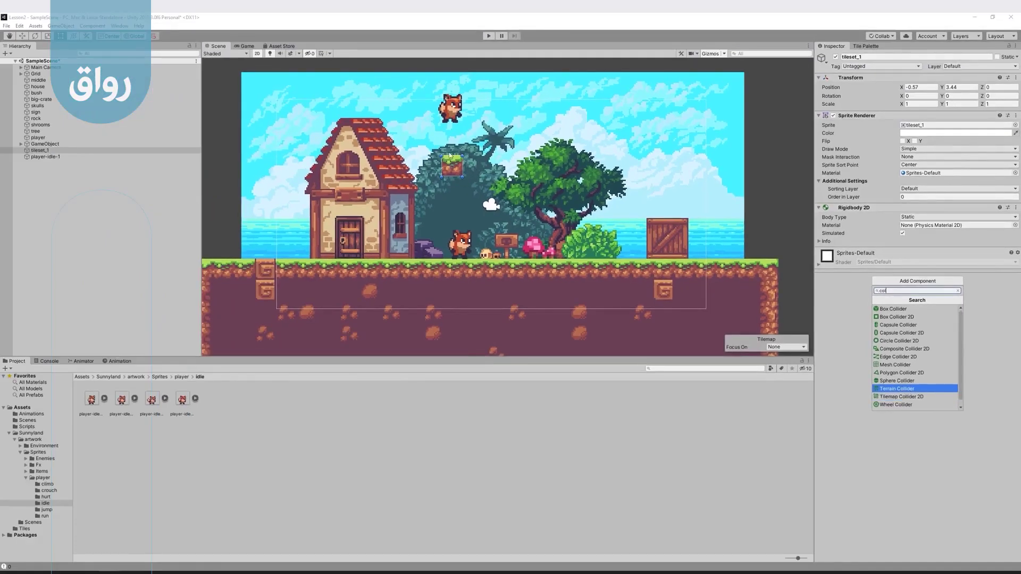
left_click(888, 317)
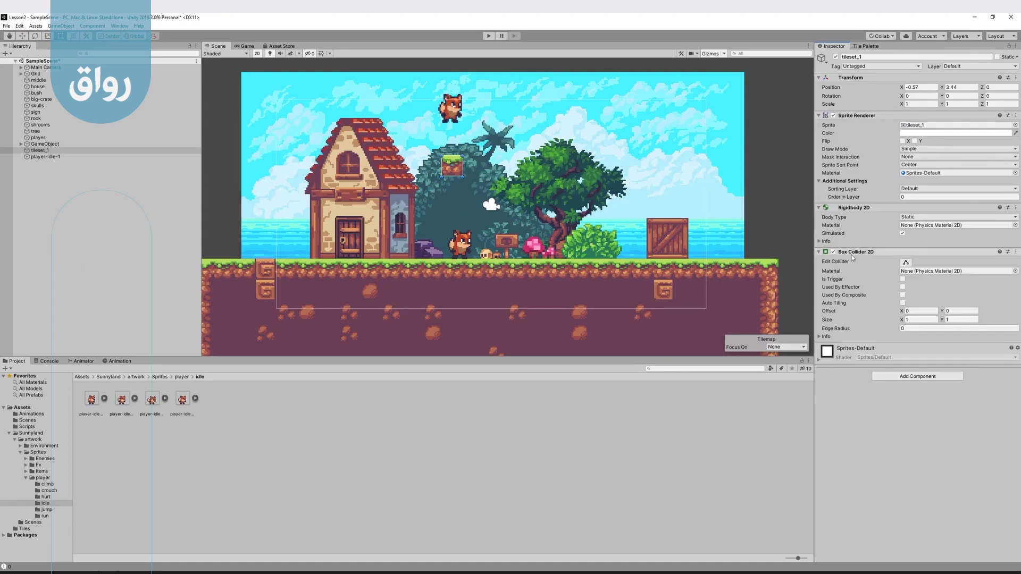
scroll(440, 208, "up", 2)
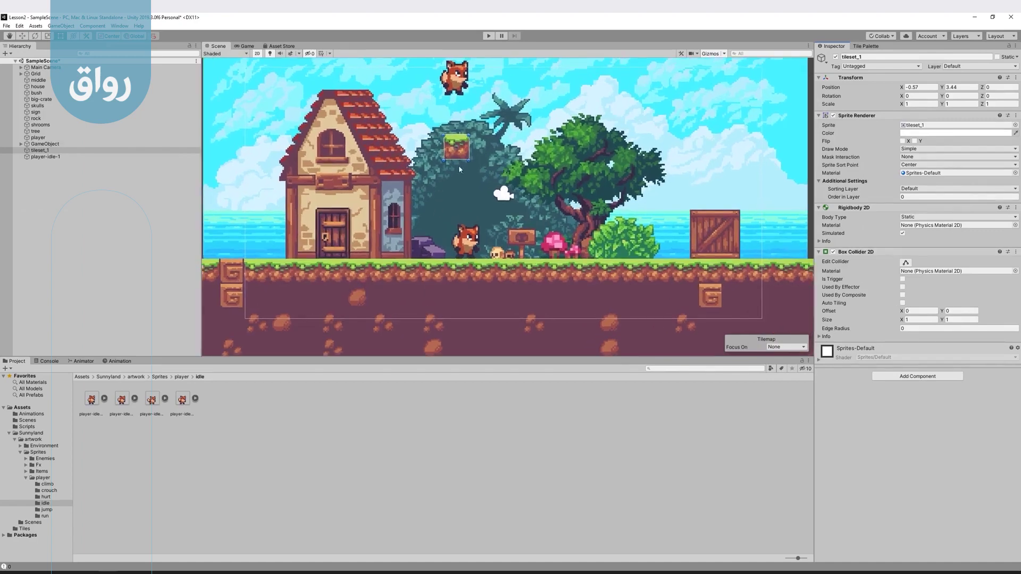
Frame the tile with F, then select and frame the player-idle-1 fox.
key("f")
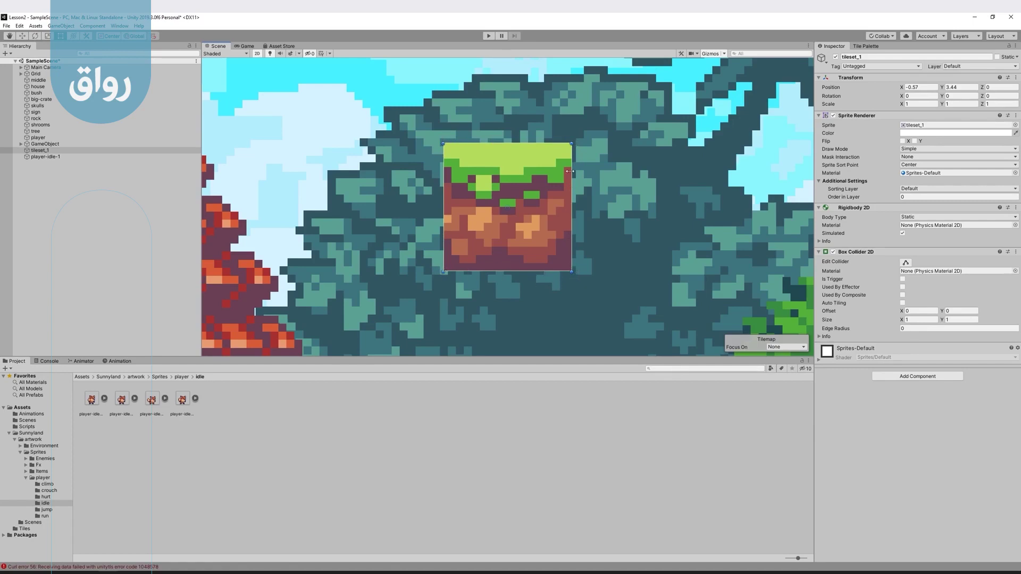
scroll(510, 189, "down", 3)
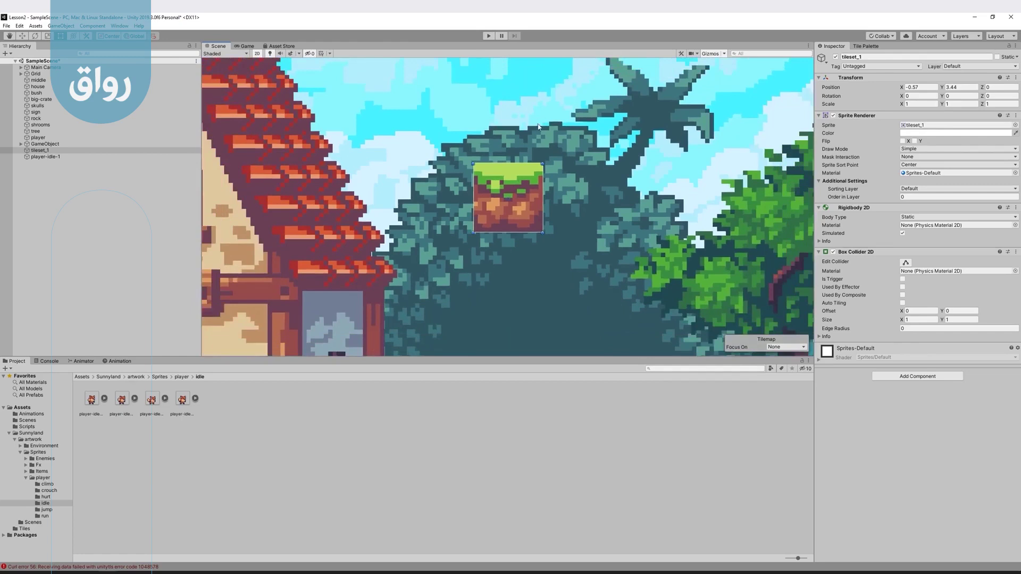
scroll(538, 127, "down", 3)
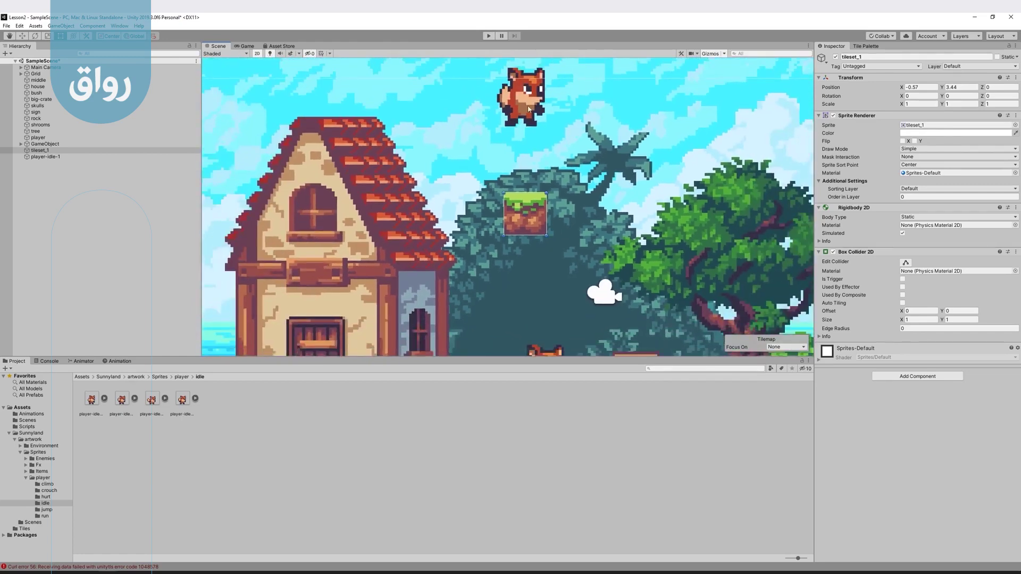
left_click(529, 109)
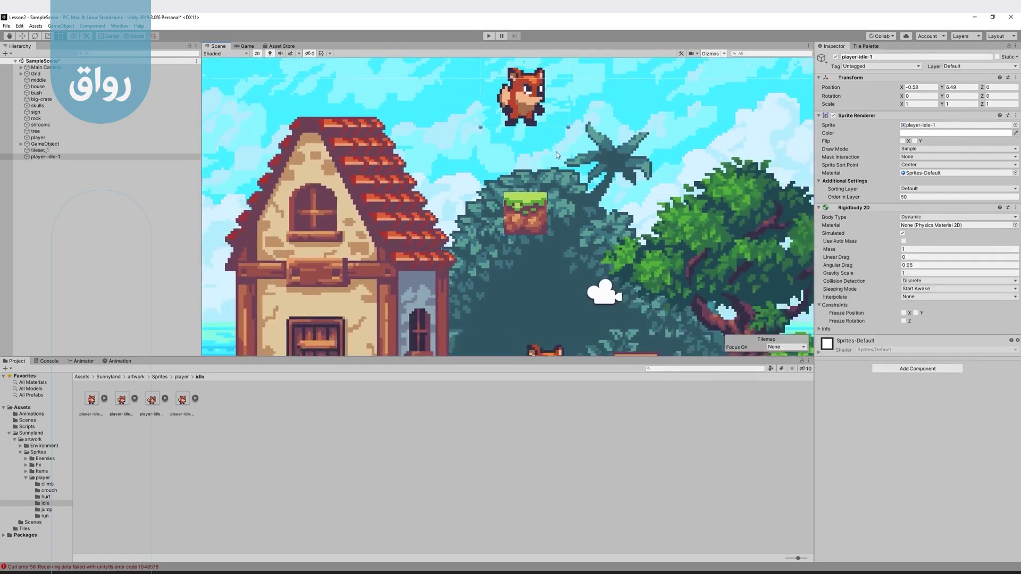
key("f")
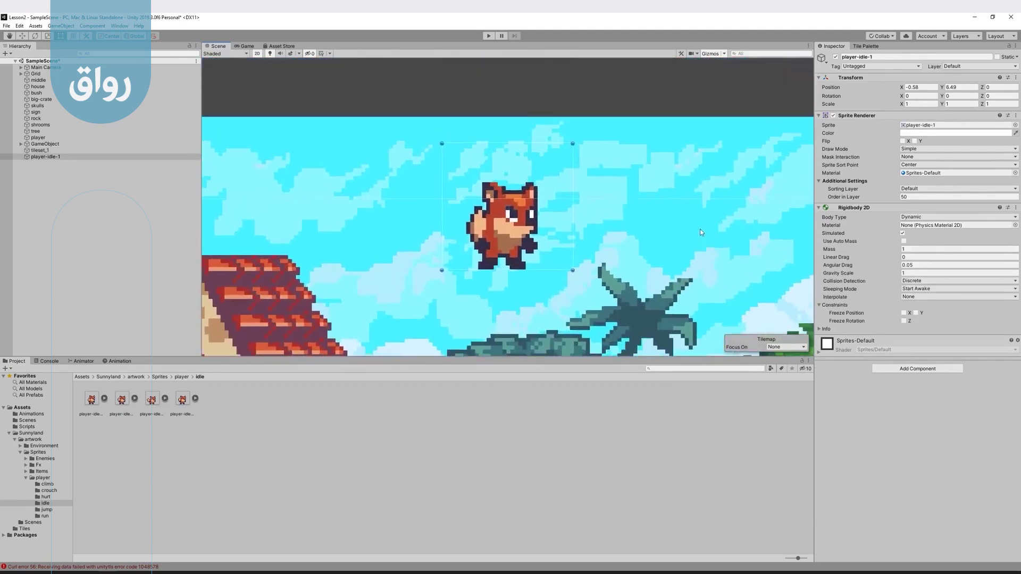
scroll(700, 228, "down", 2)
Add a Box Collider 2D sized 2.0625 by 2 to the fox.
left_click(937, 369)
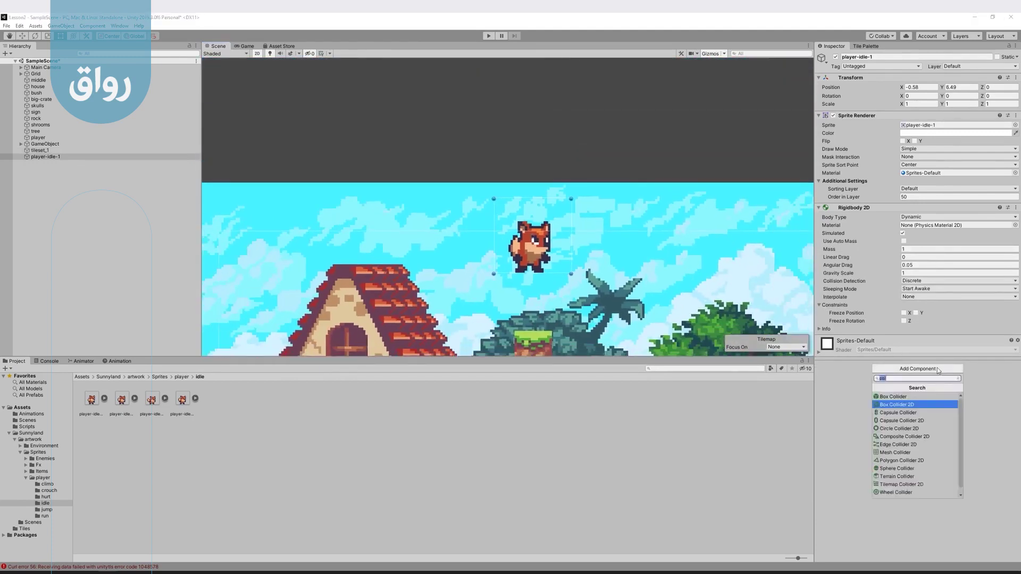
left_click(886, 405)
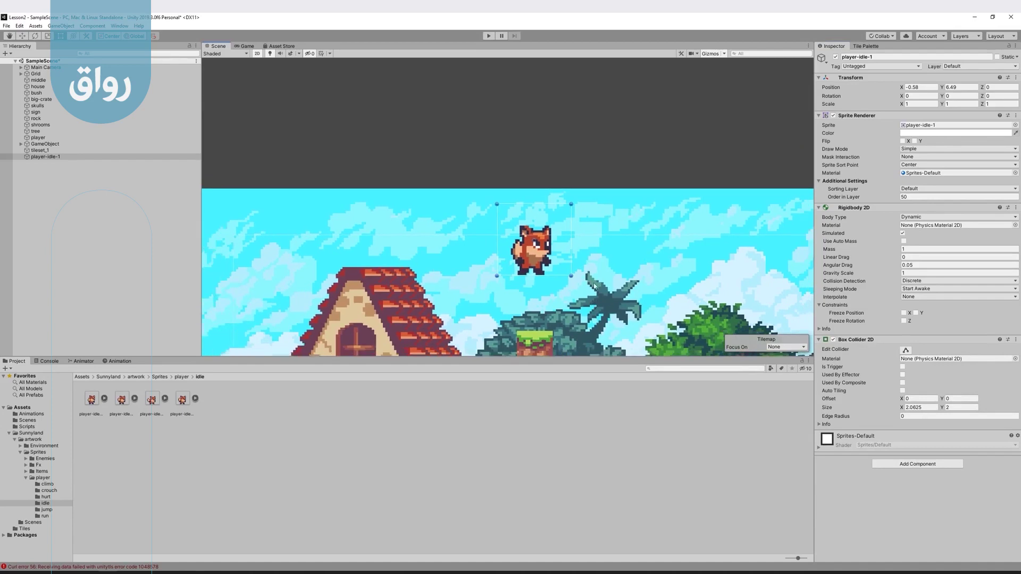
scroll(606, 290, "up", 1)
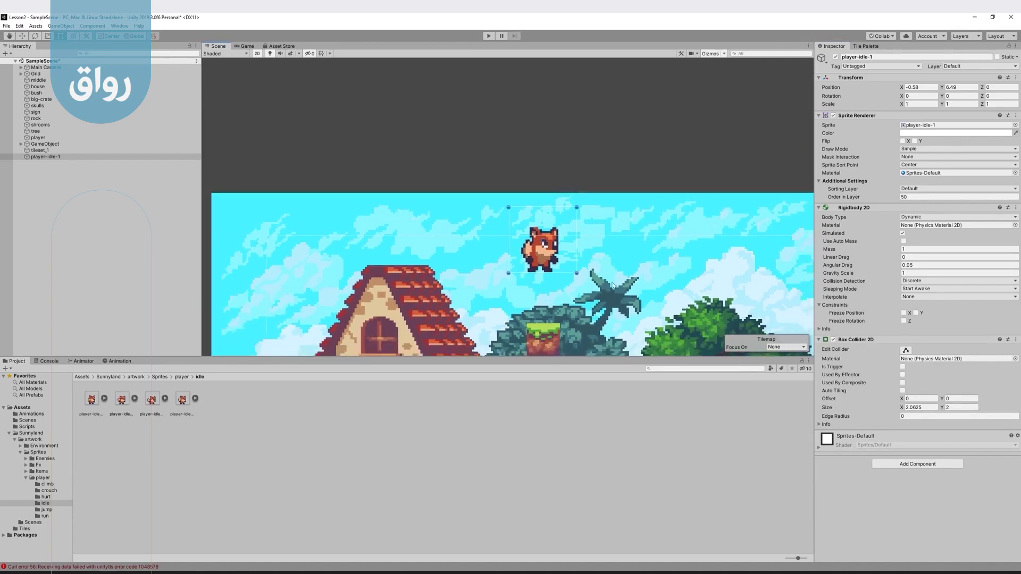
scroll(615, 279, "up", 1)
scroll(615, 278, "down", 1)
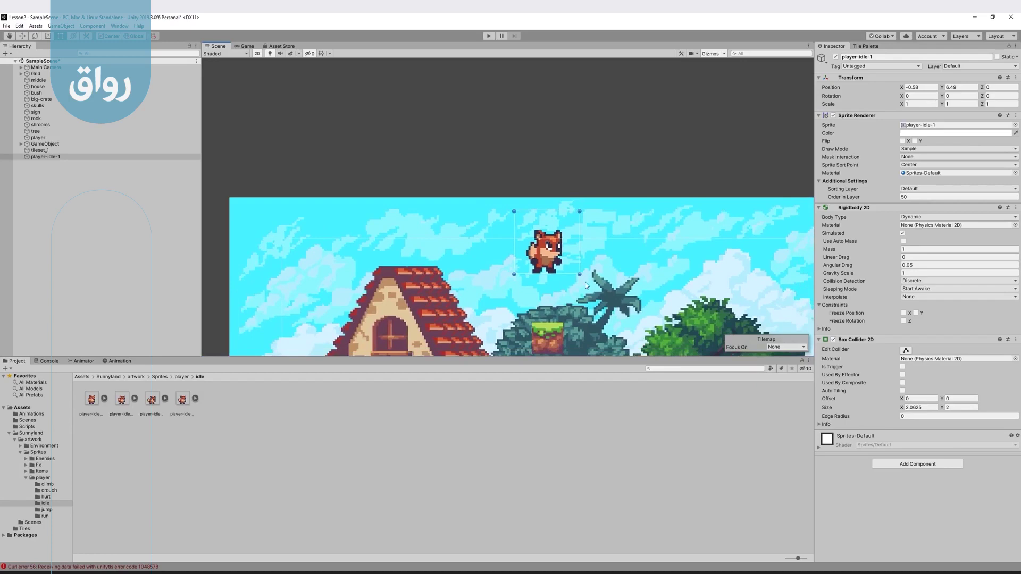
scroll(609, 329, "up", 1)
scroll(615, 299, "down", 1)
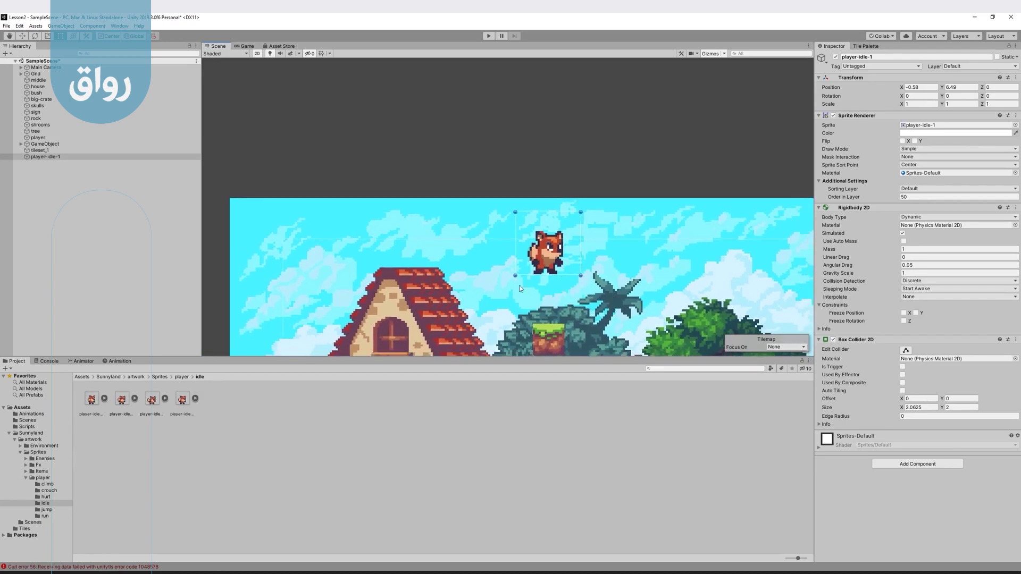
Deactivate the 'back' sky background object, then reselect the player-idle-1 fox.
left_click(551, 344, "shift")
scroll(585, 136, "up", 3)
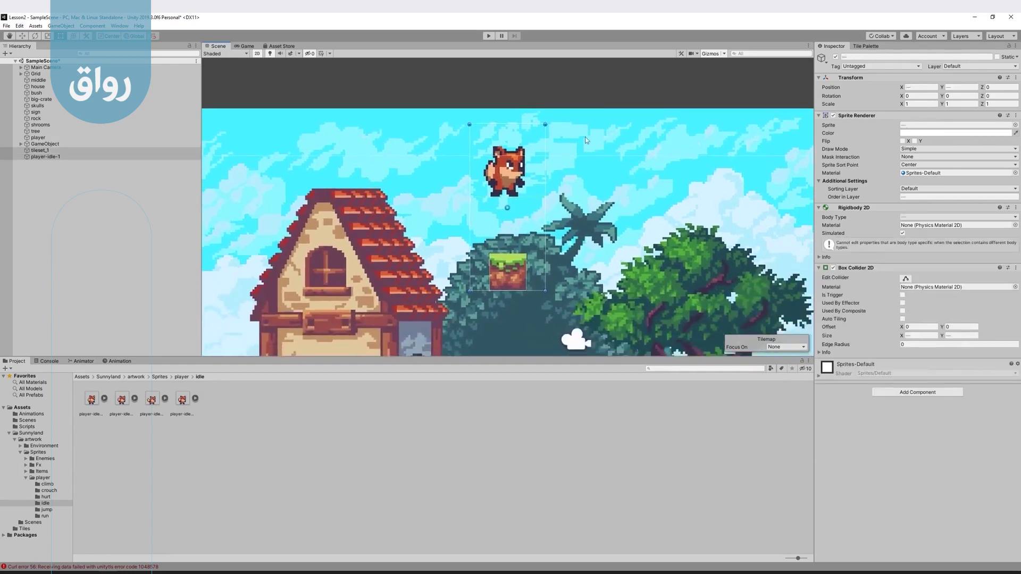
left_click(602, 96)
left_click(409, 129)
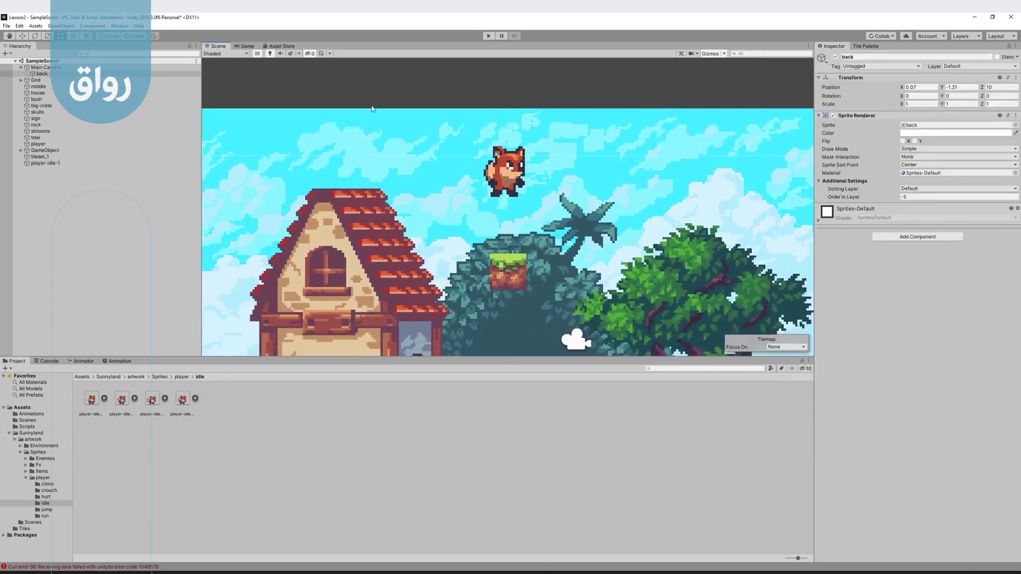
left_click(836, 57)
left_click(530, 191)
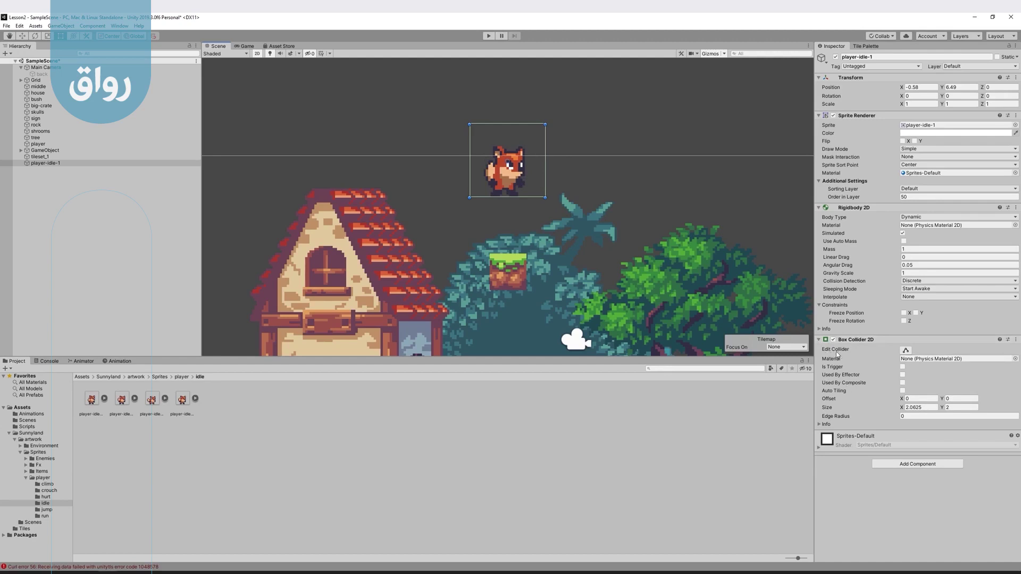
Drag the fox's Box Collider 2D right and top edges inward to about 1.09 by 1.39.
left_click(906, 351)
mouse_move(545, 160)
left_mouse_down()
mouse_move(529, 161)
mouse_move(548, 174)
mouse_move(486, 163)
left_mouse_up()
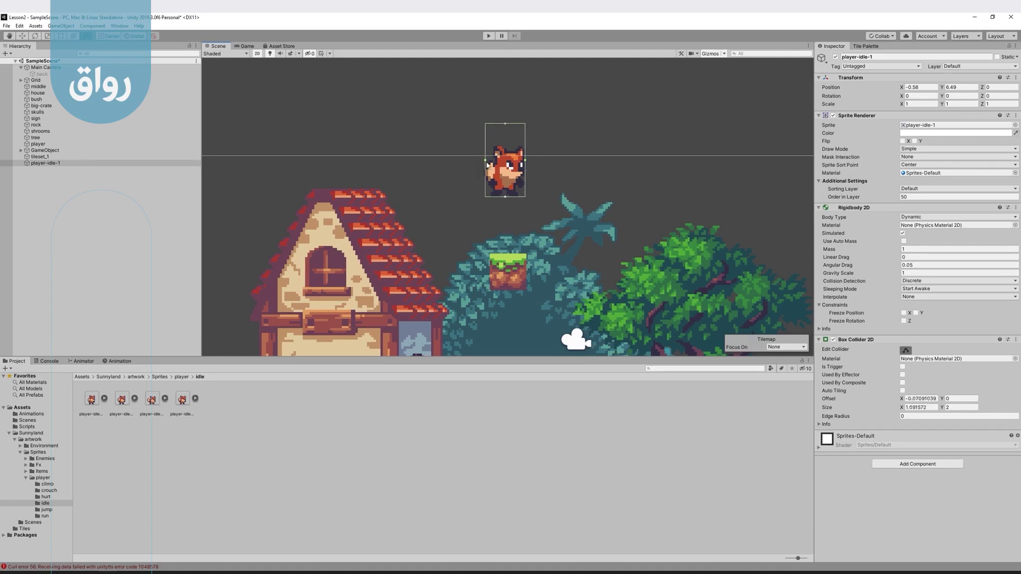
left_click_drag(505, 127, 505, 149)
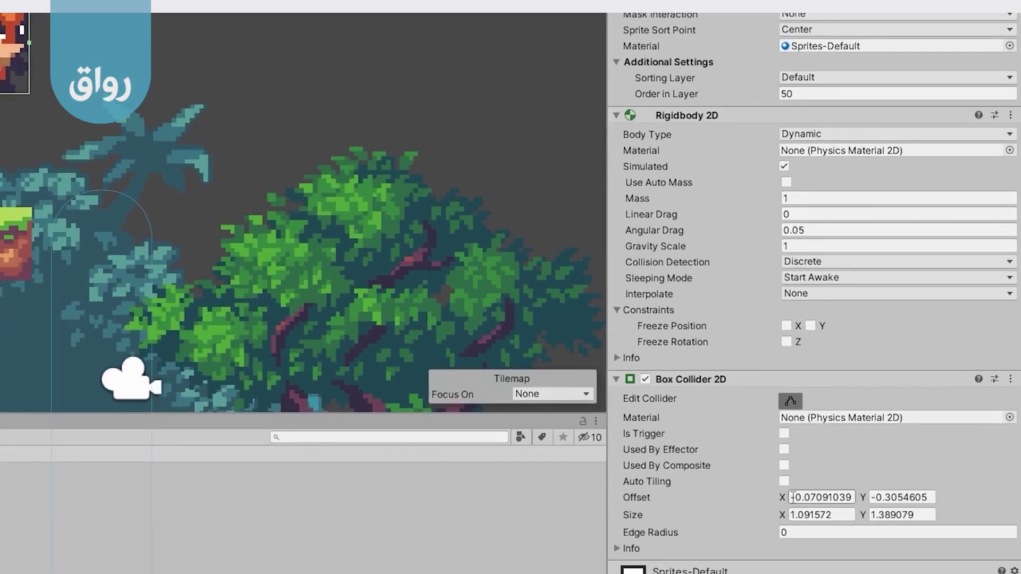
Set the fox's Box Collider 2D Offset X to 0.11.
left_click(819, 497)
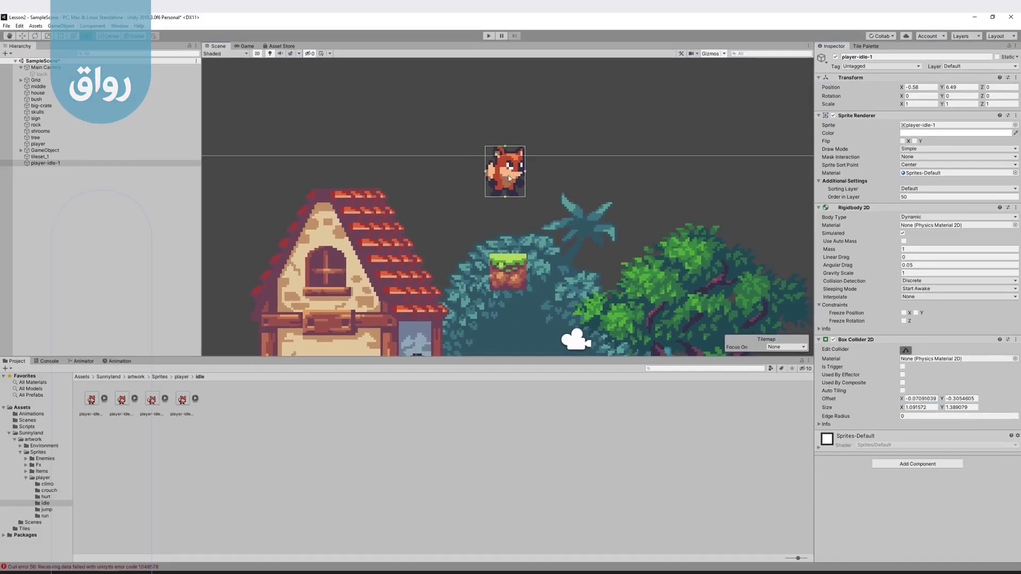
key("t")
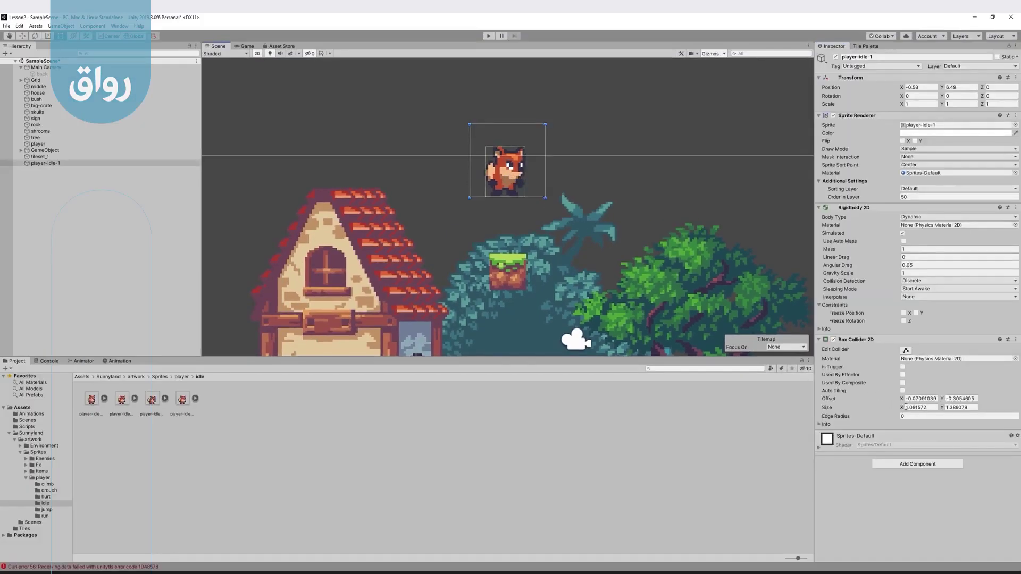
left_click(905, 399)
type("0.11")
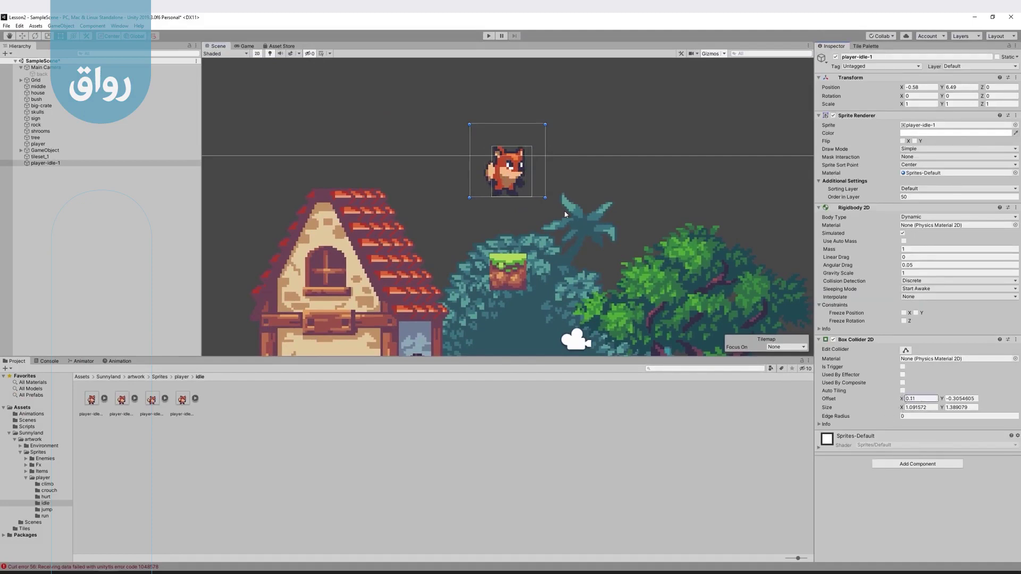
key("Return")
Compare the fit with Flip X, then set Offset X to 0 and unflip the sprite.
left_click(903, 141)
left_click(902, 141)
left_click(903, 141)
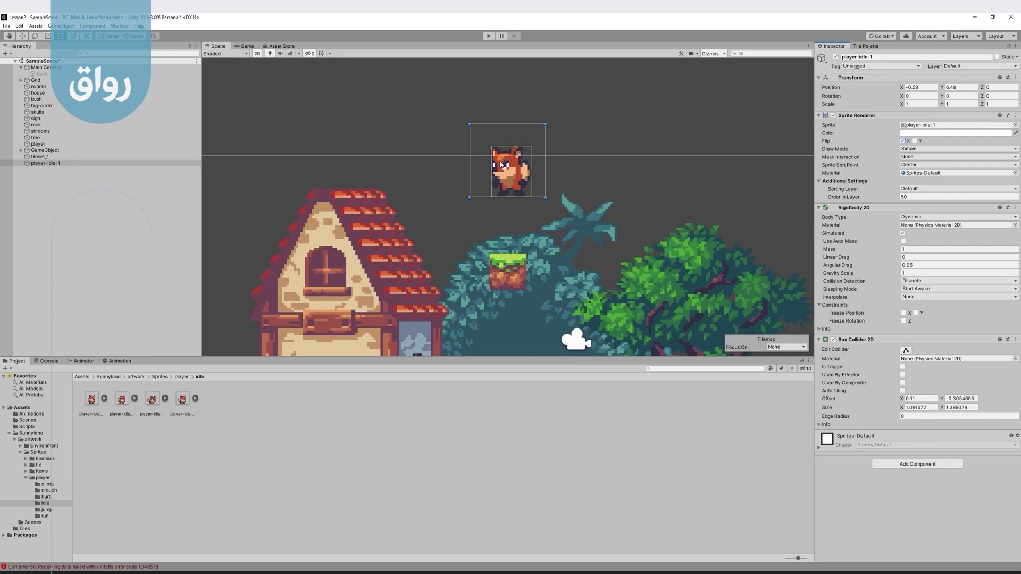
left_click(926, 399)
type("0")
left_click(903, 141)
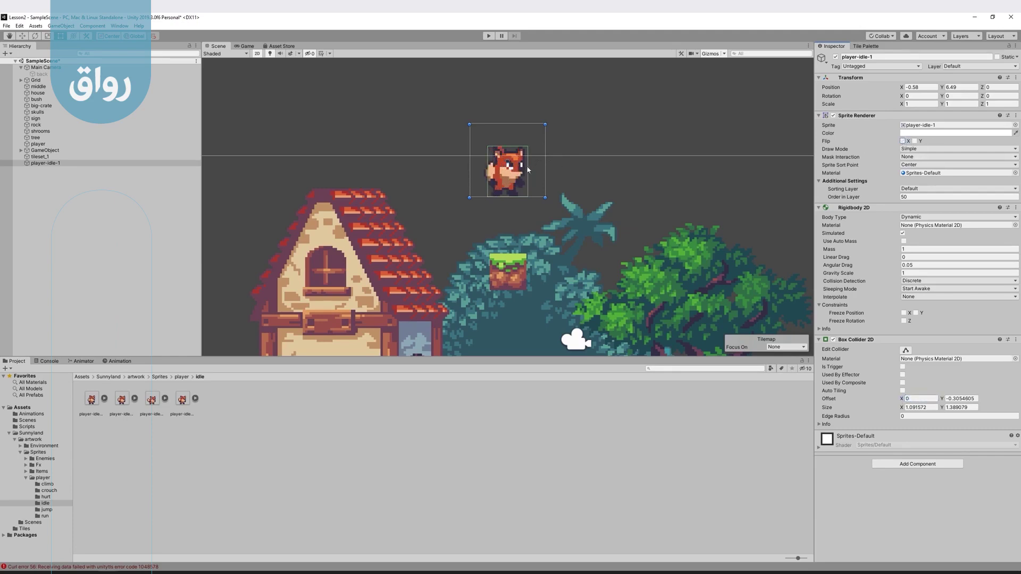
Deselect the fox and enter play mode to test the trimmed colliders.
left_click(580, 136)
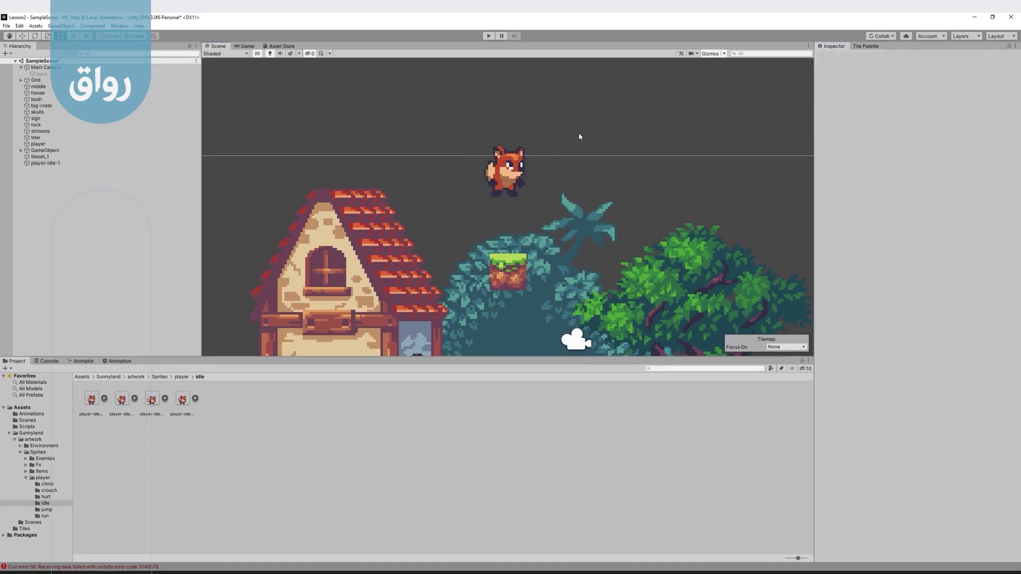
left_click(489, 36)
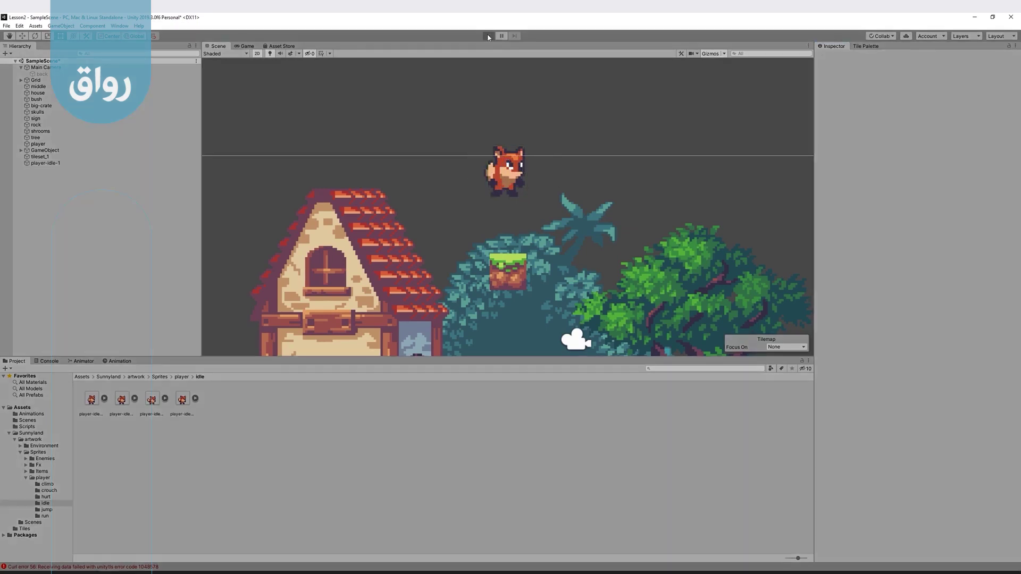